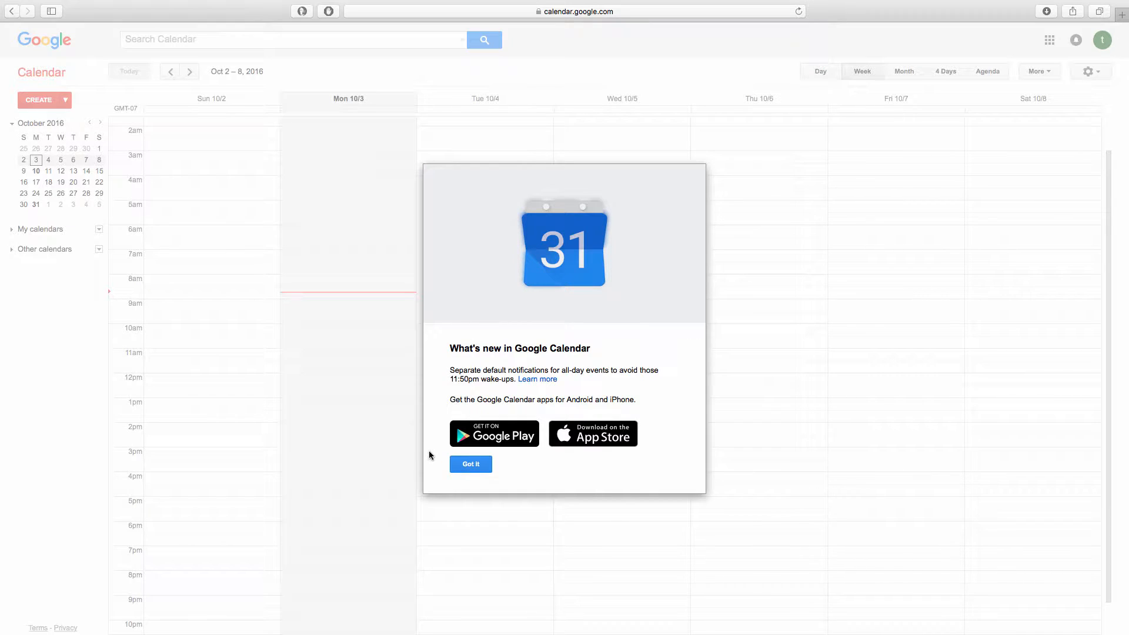
Step: Dismiss the What's new notice, look back through the two previous weeks, and return to the week of Oct 2 – 8, 2016
click(464, 467)
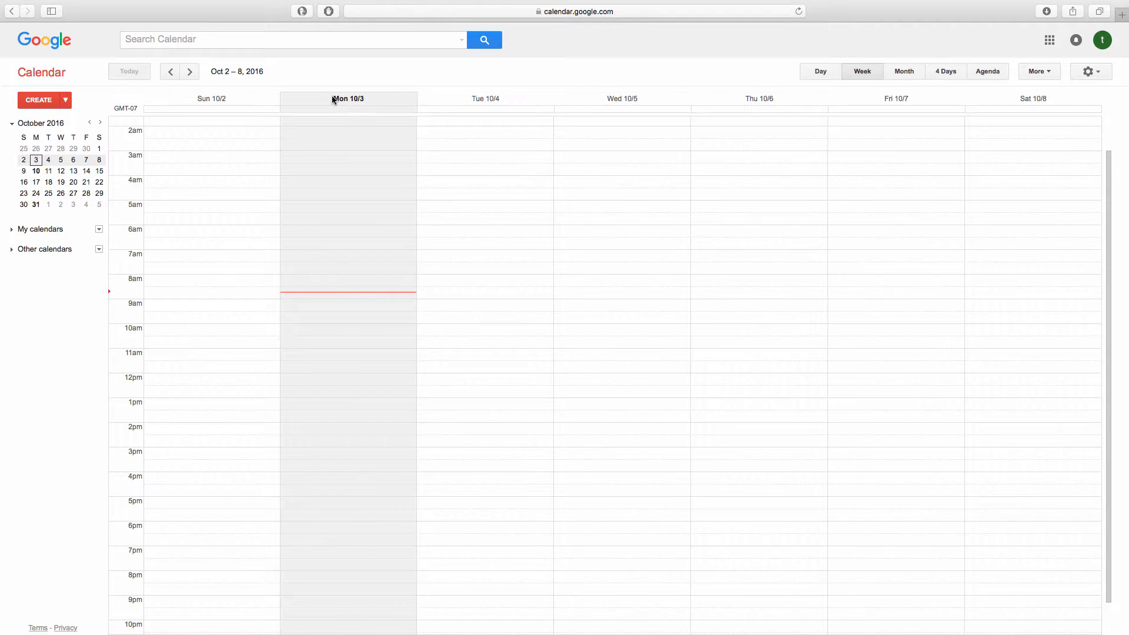
click(172, 72)
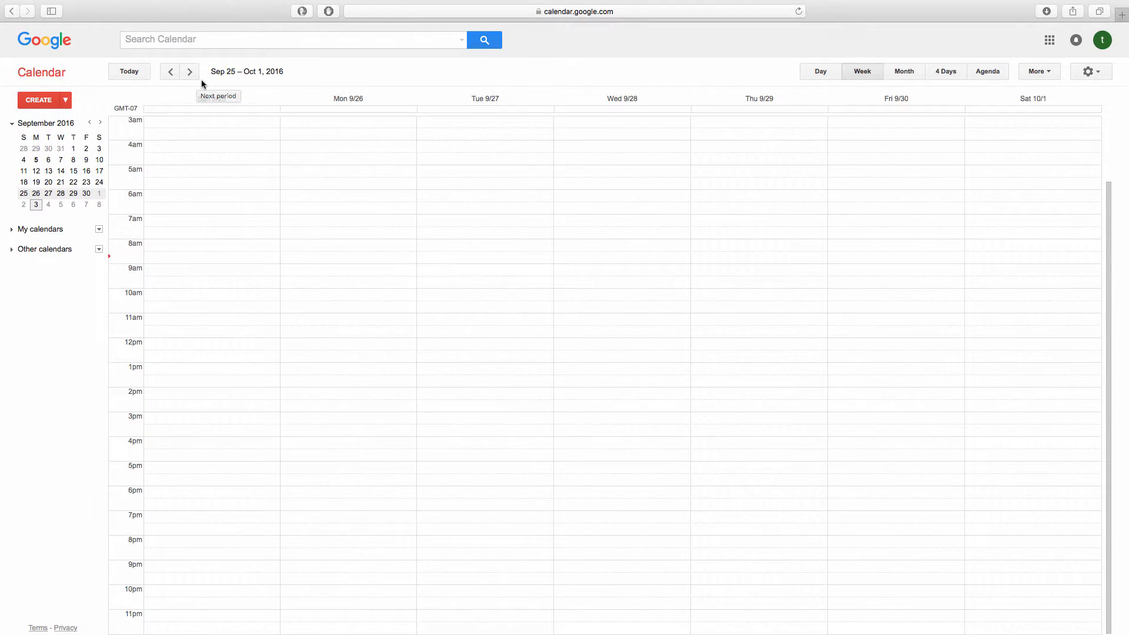
click(171, 73)
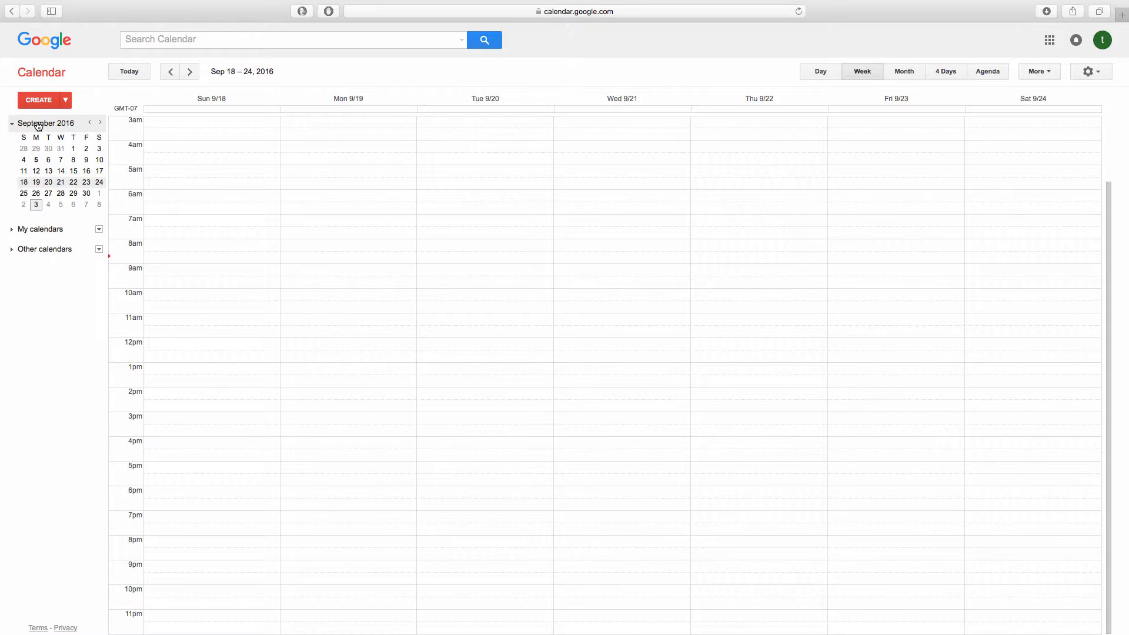
click(190, 71)
click(190, 72)
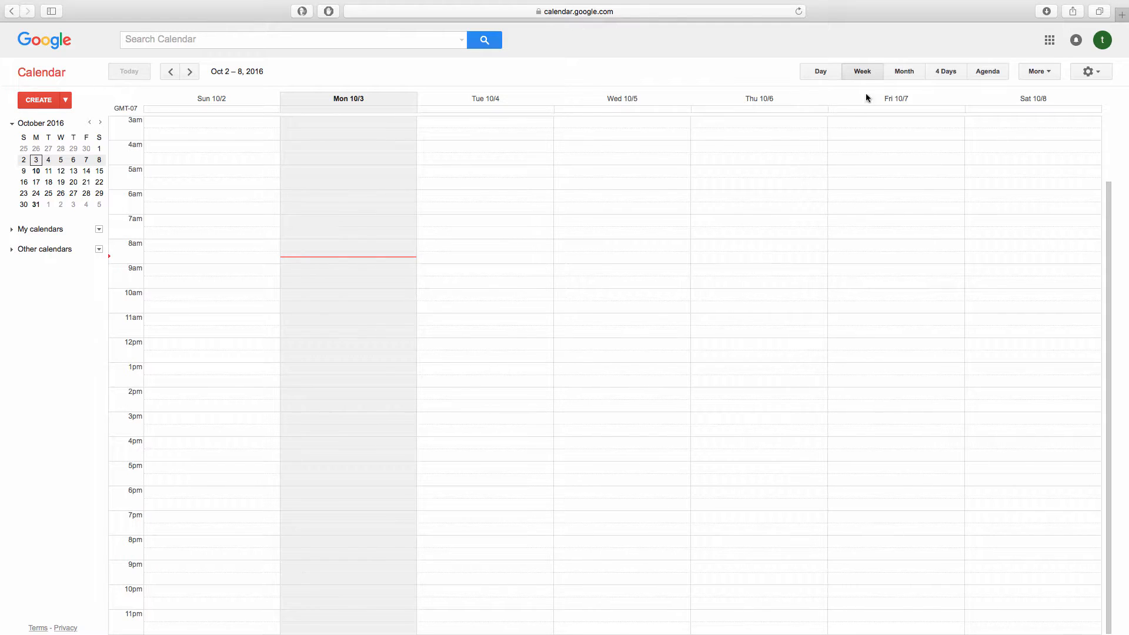
Step: Compare the Month and Day views of the calendar, ending on the Month view of October 2016
click(901, 72)
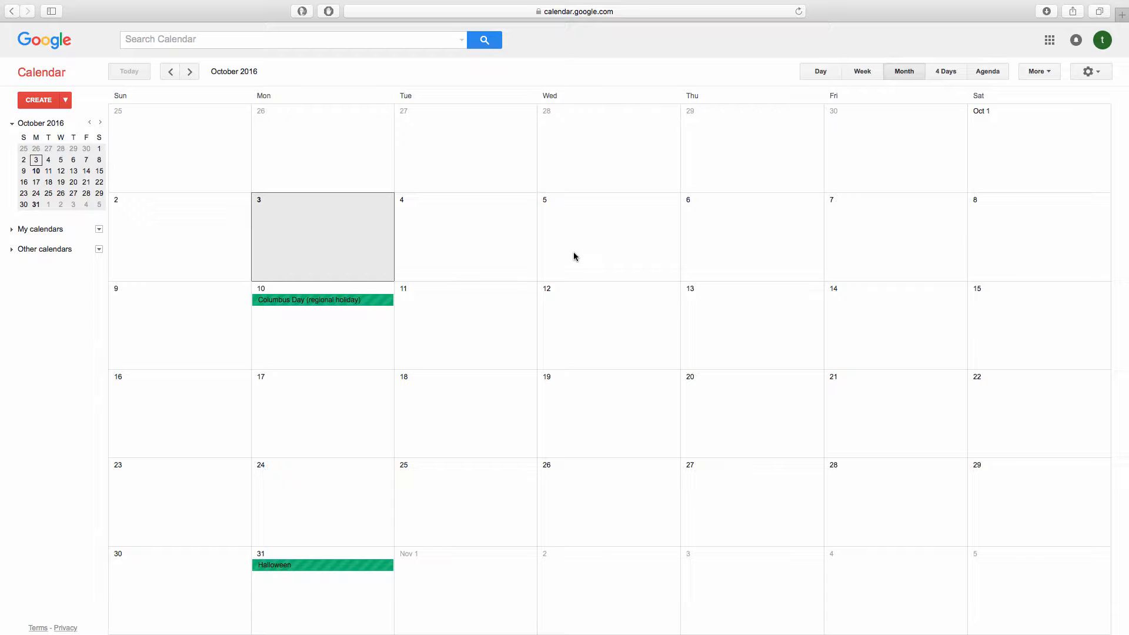
click(824, 73)
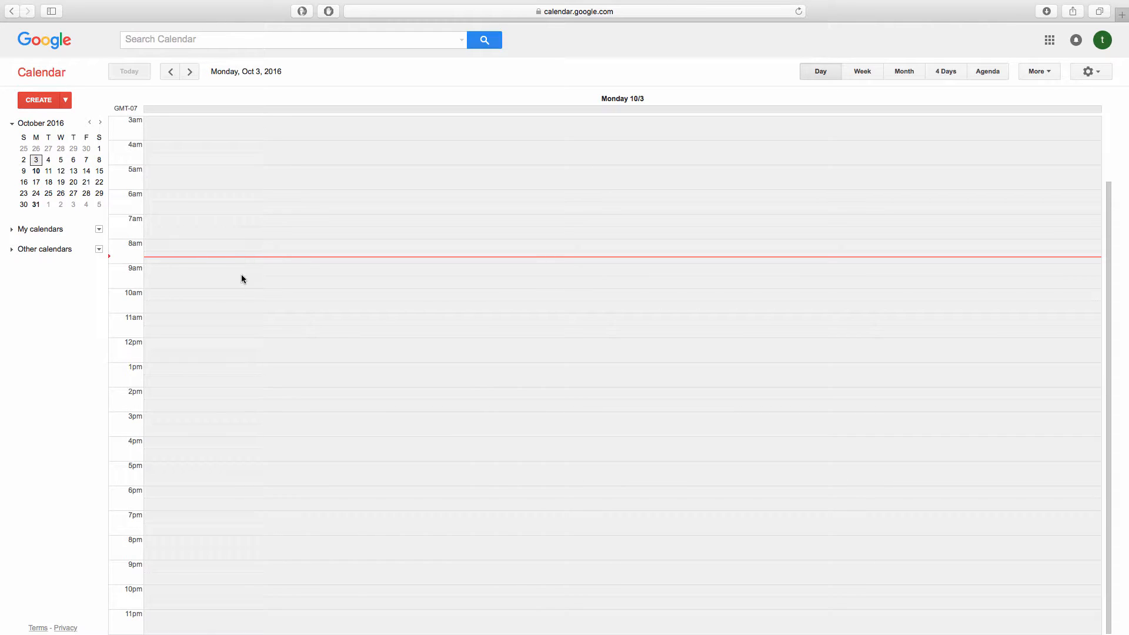
click(899, 73)
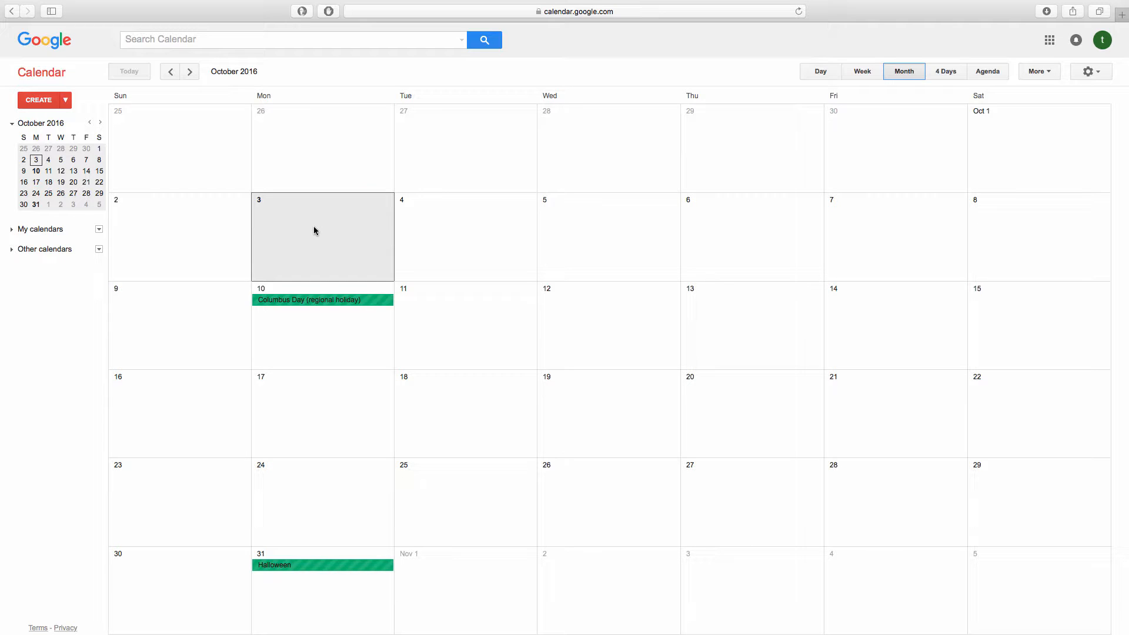
Step: Create an all-day event on October 3, 2016 in the full event editor and title it "Happy Birthday"
click(313, 229)
click(314, 229)
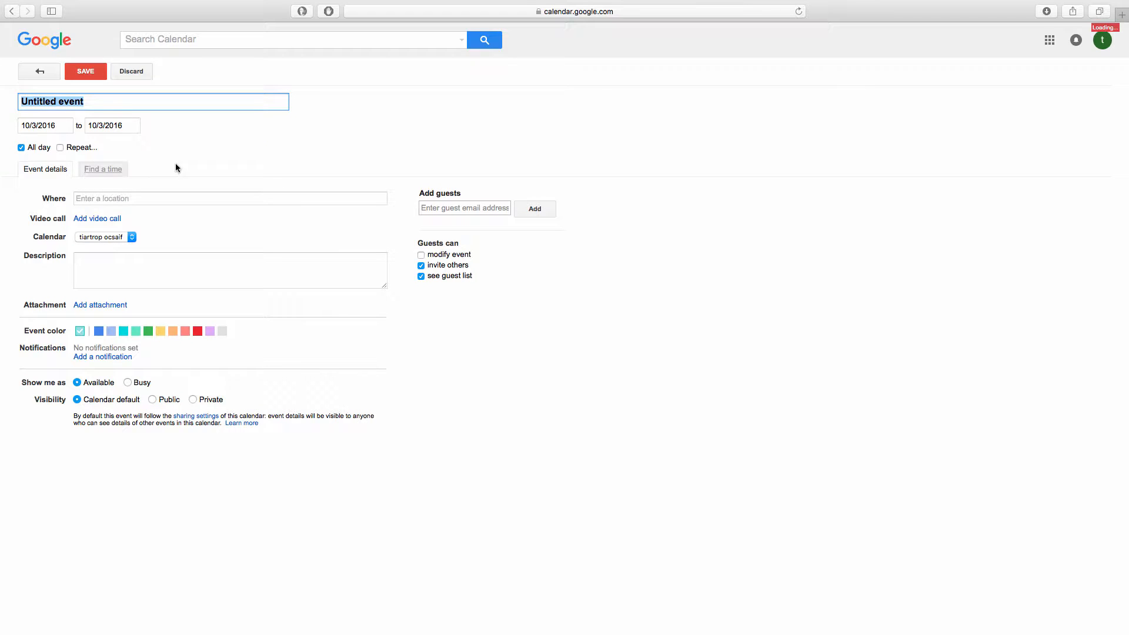
key(BackSpace)
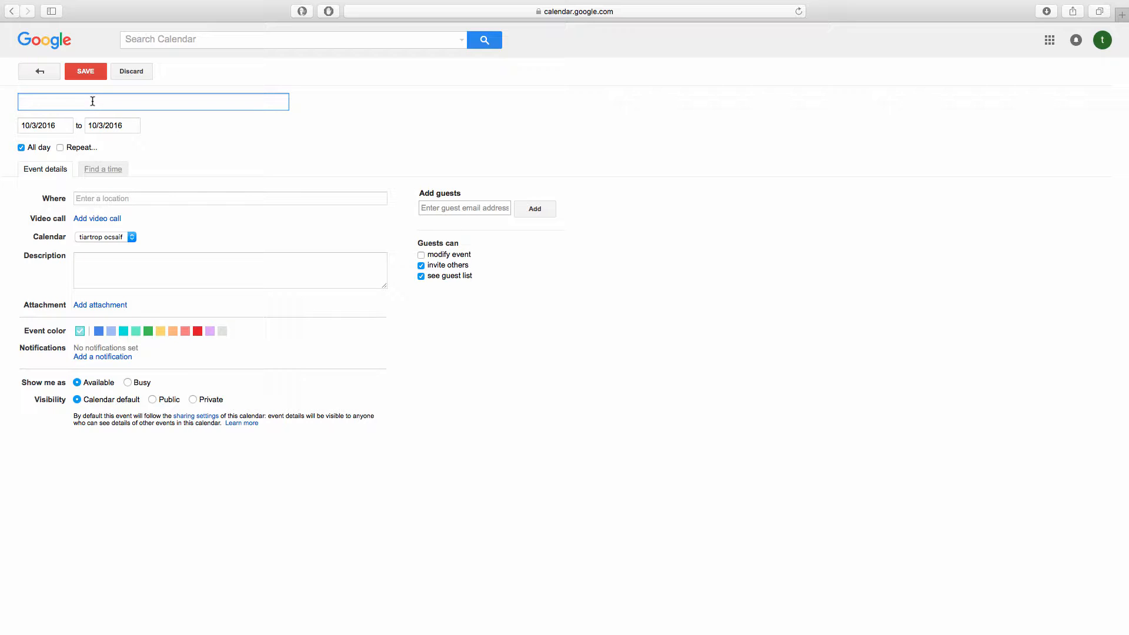
text(Happy Birthday)
Step: Make the event repeat yearly, every 1 year starting 10/3/2016, with no end date
click(59, 150)
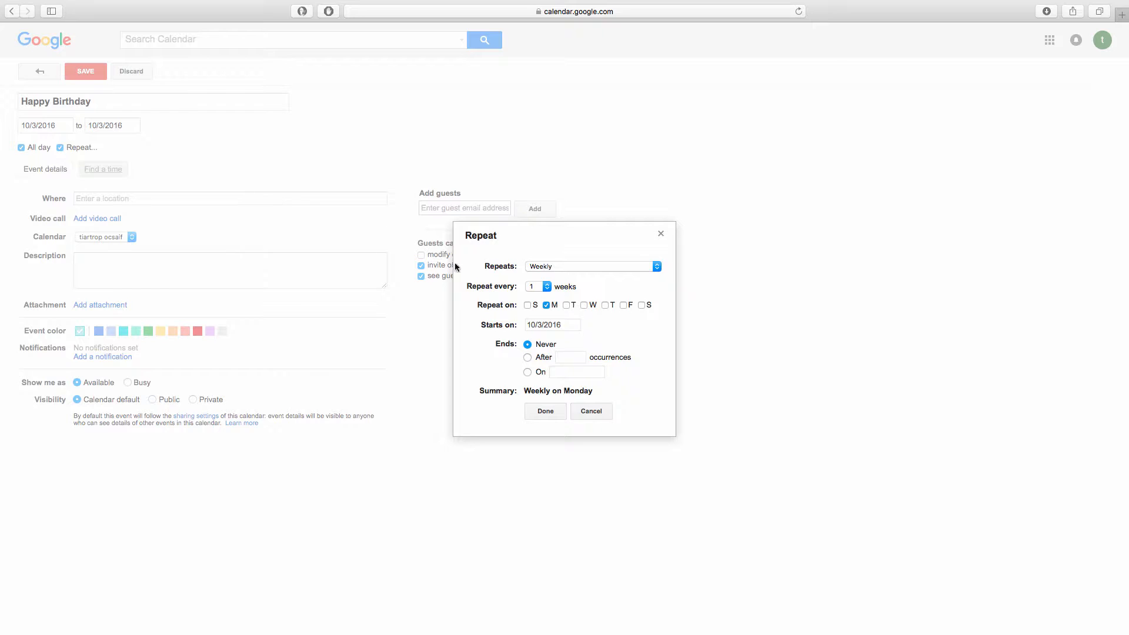
click(589, 267)
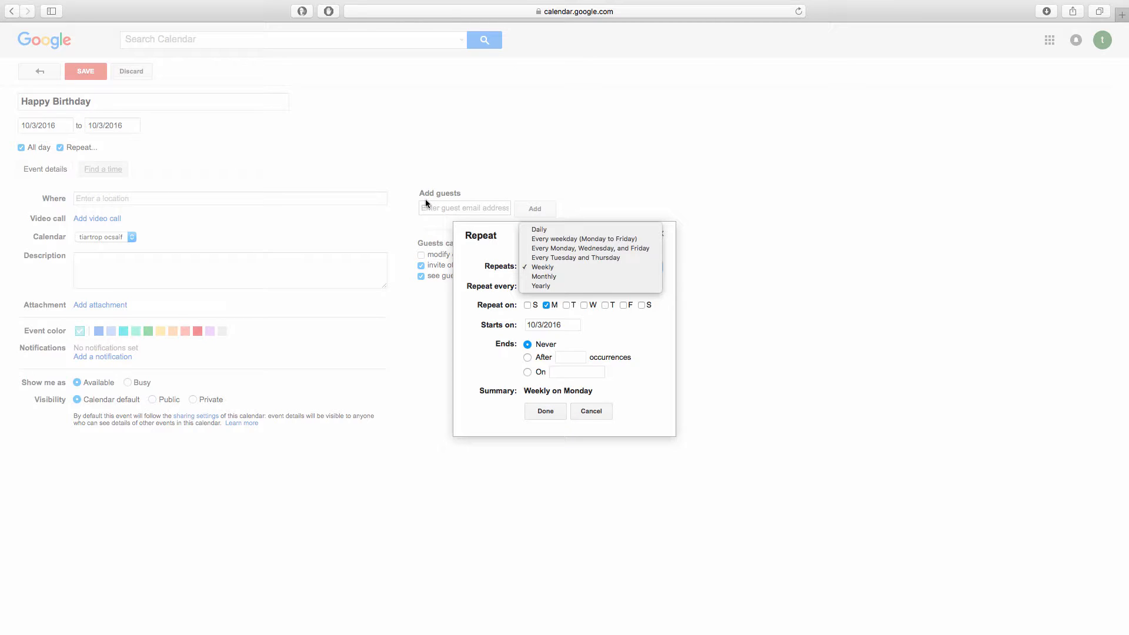
click(568, 286)
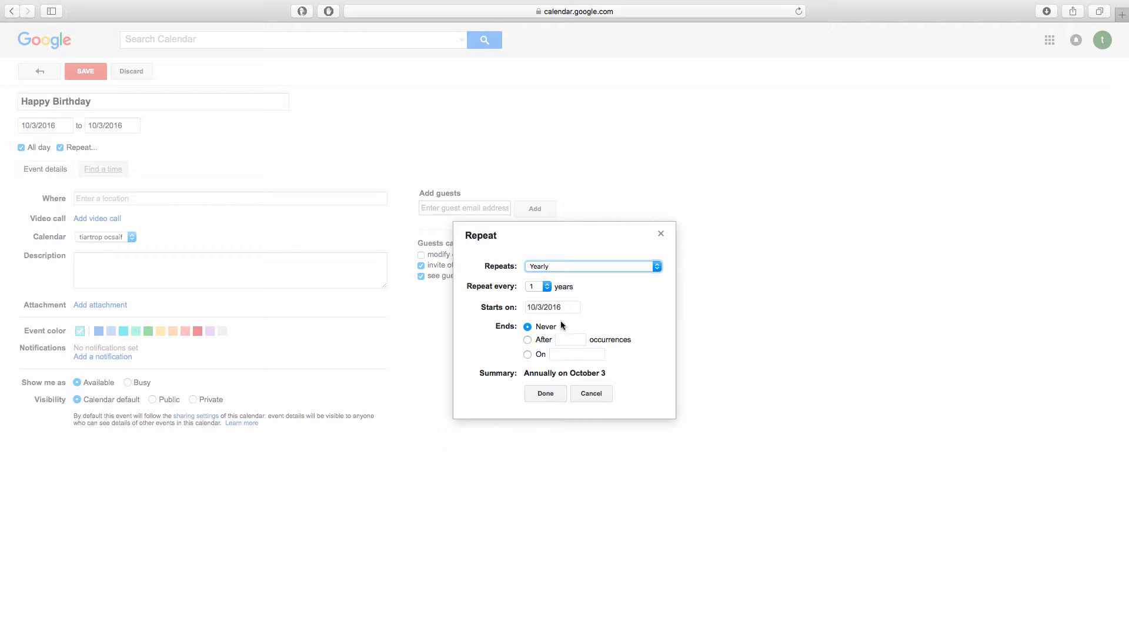
click(545, 393)
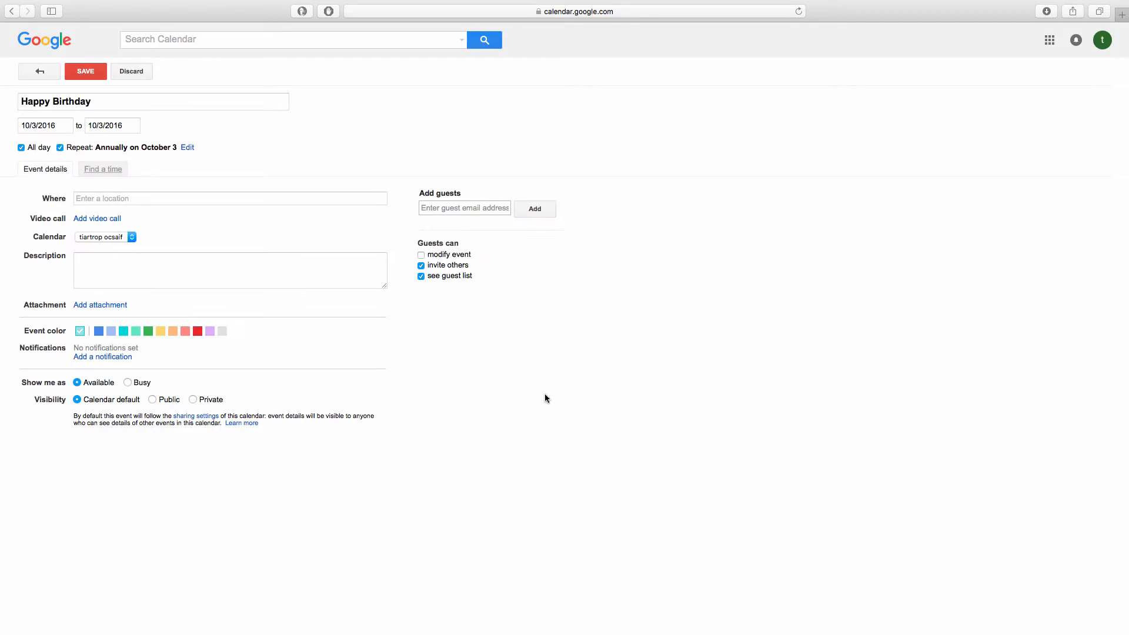
Step: Set the event's location to the suggested place The Magnolia at 9th
click(189, 201)
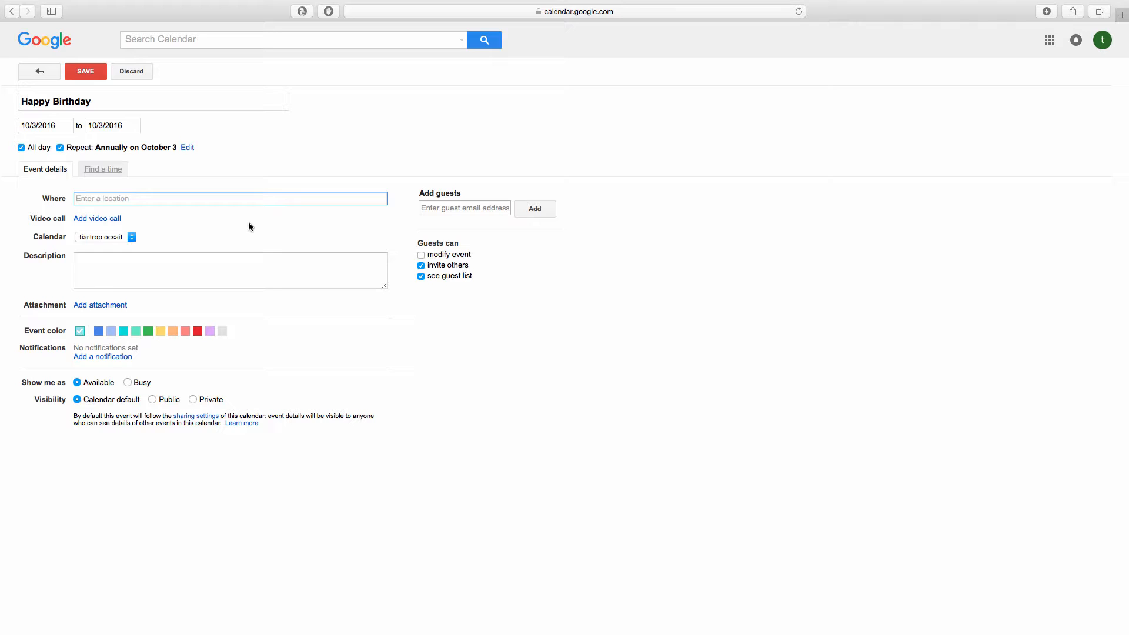
text(Mag)
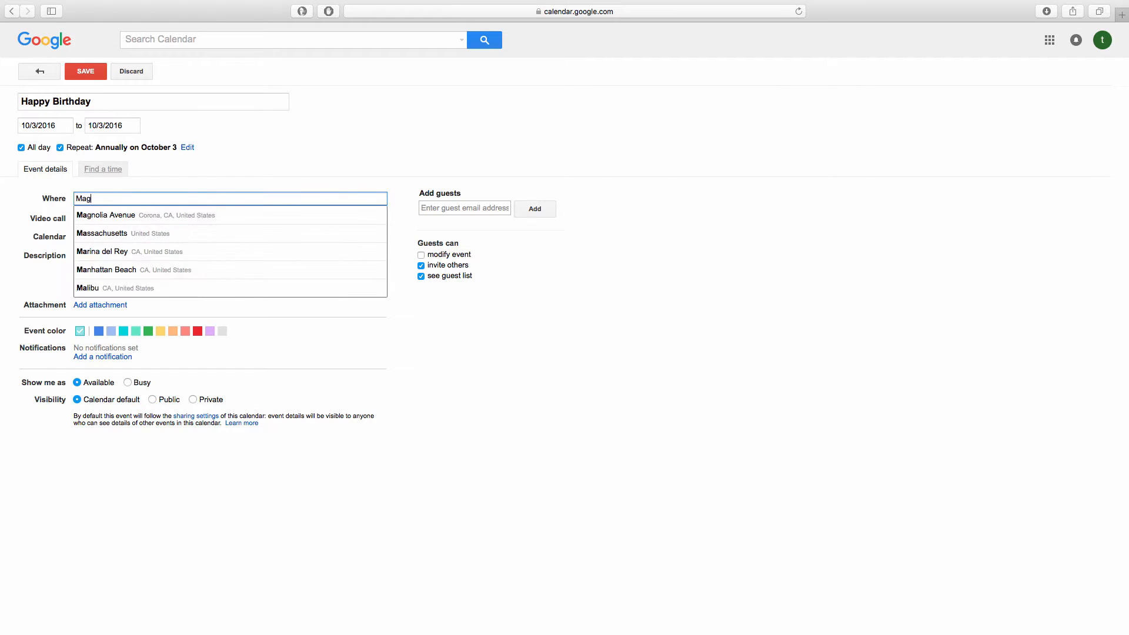
text(nolia at )
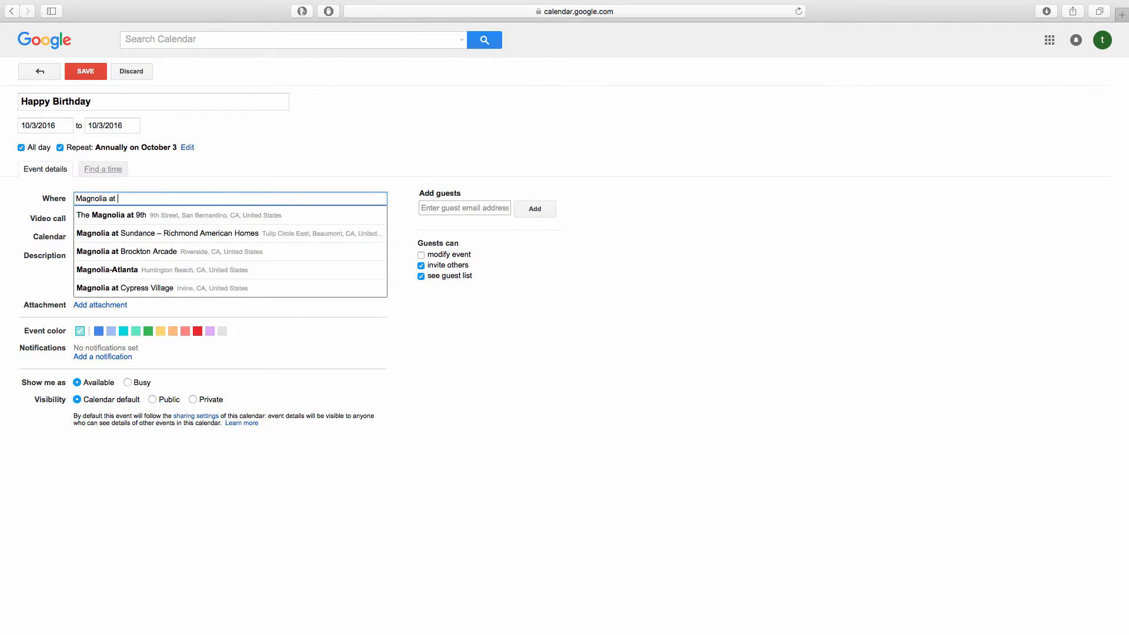
text(9t)
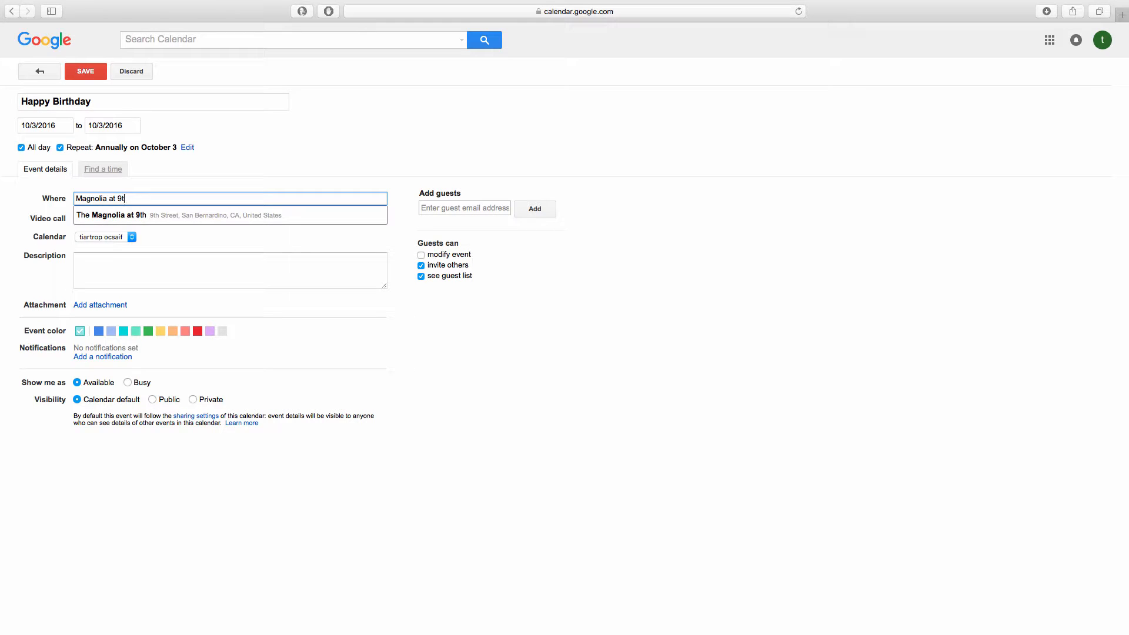
text(h)
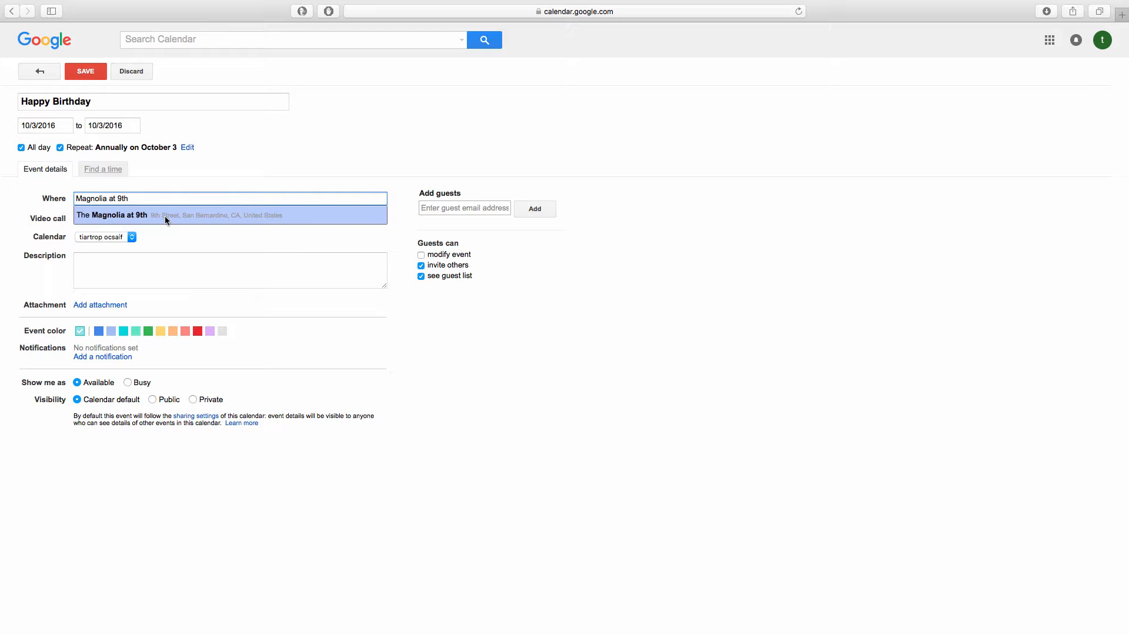
click(209, 217)
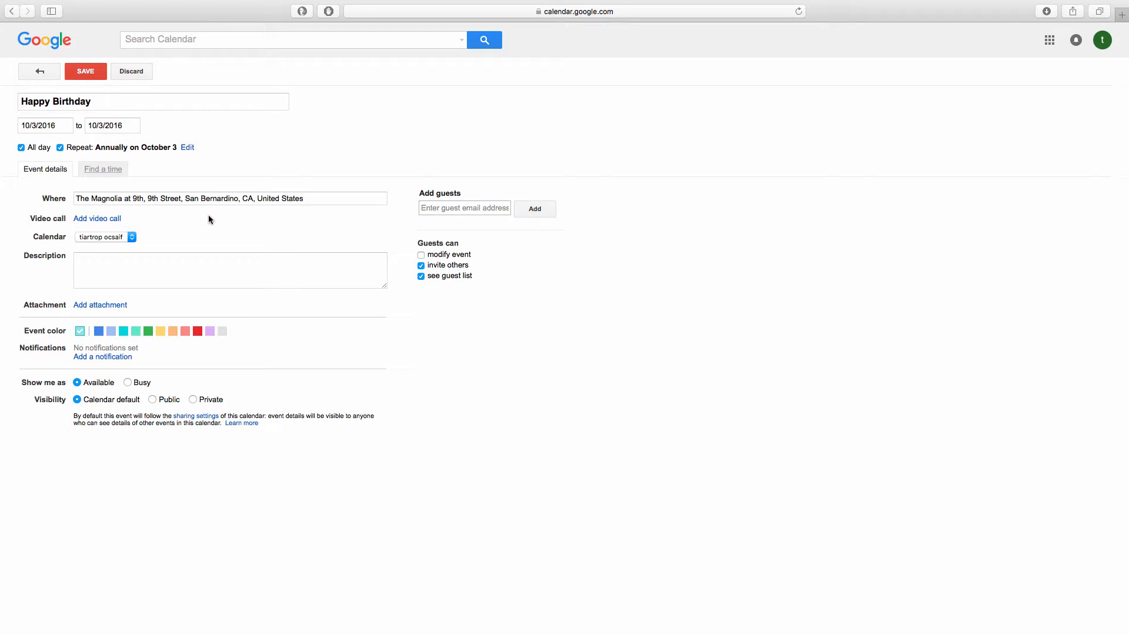
Step: Enter "Magnolia's Birthday" as the event description and set the event color to red
click(195, 264)
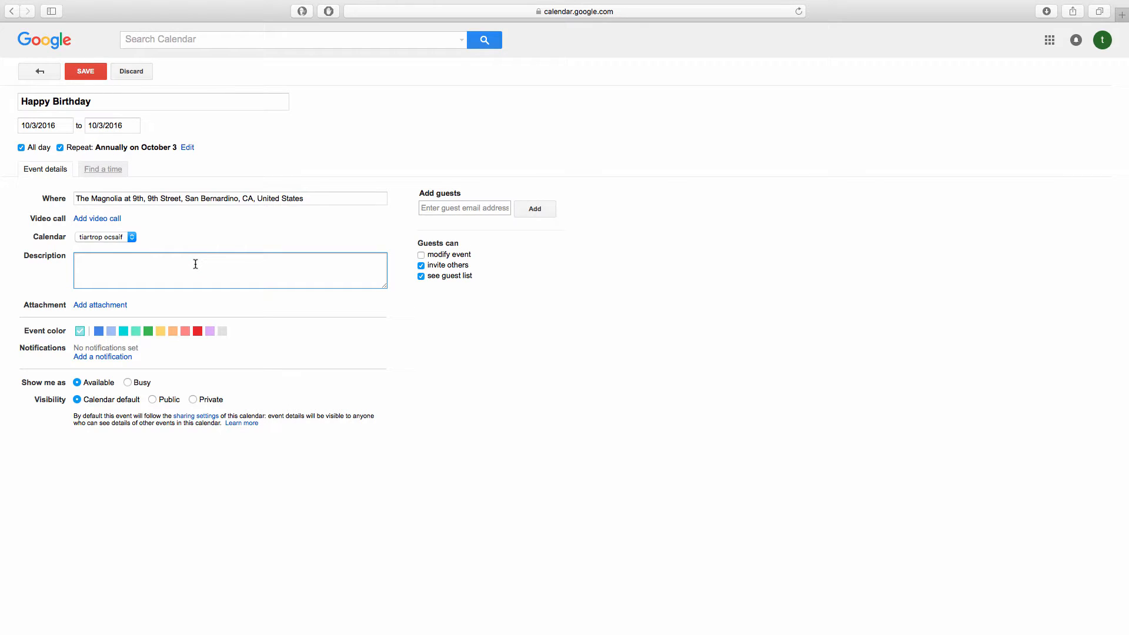
text(Magnolia's Birthday)
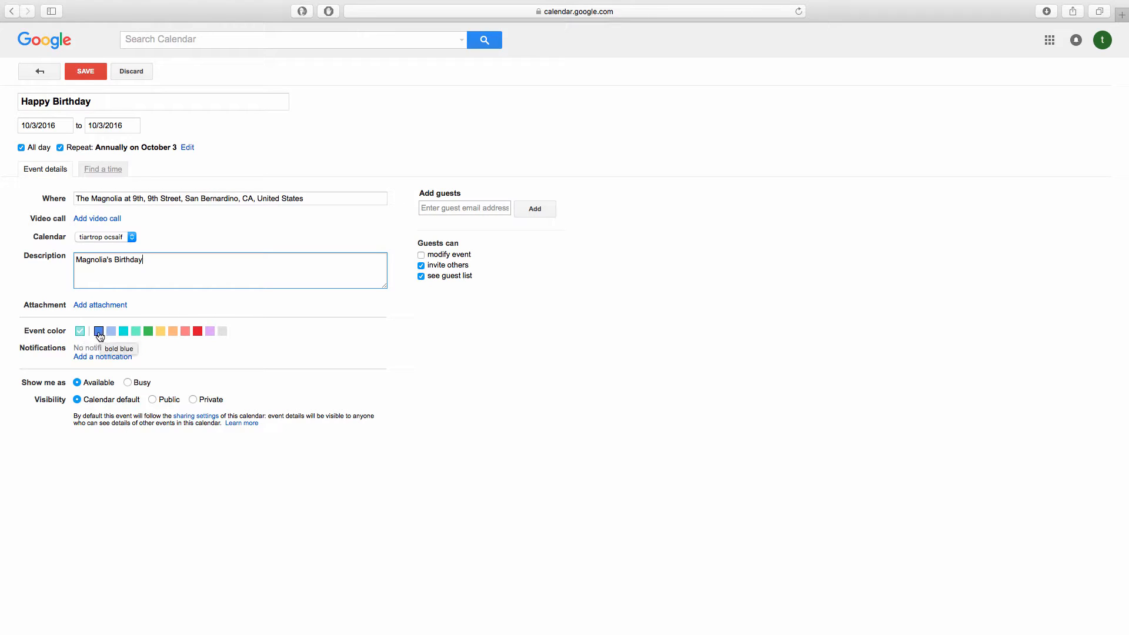
click(196, 333)
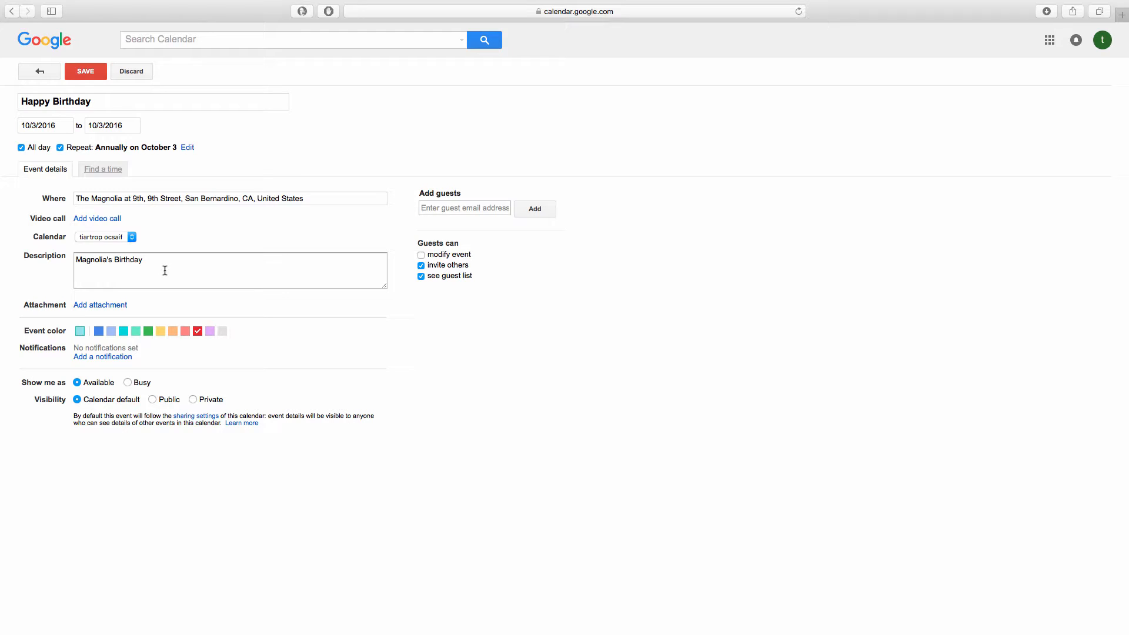
Step: View the Google Drive files available as an event attachment and leave the file picker without attaching anything
click(115, 307)
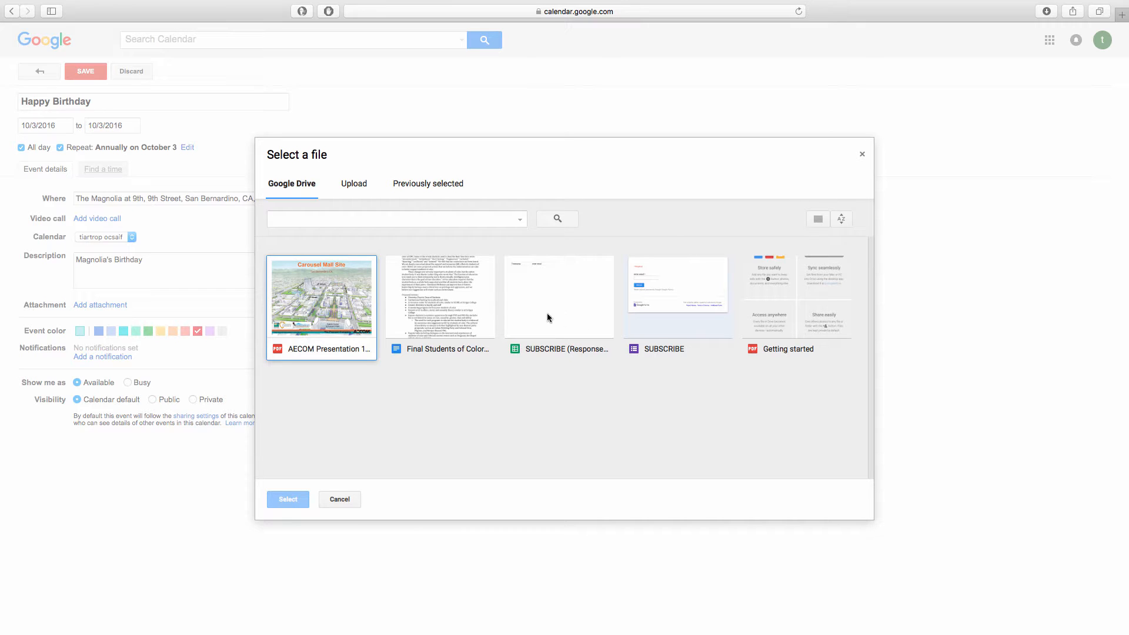
click(339, 499)
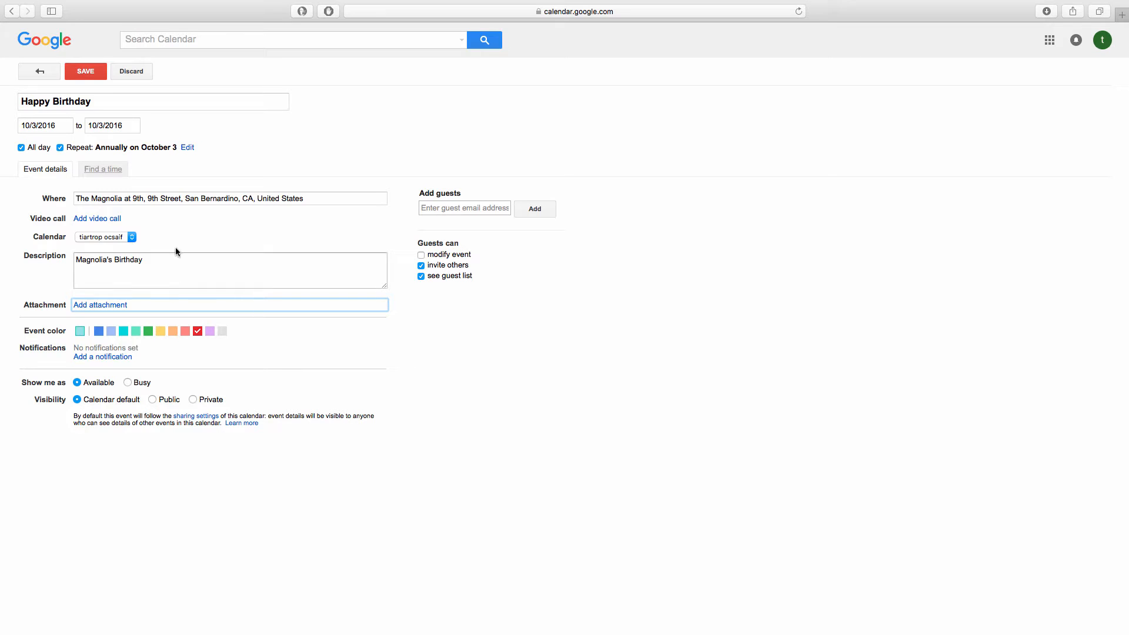
Step: Save the Happy Birthday event to the calendar
right_click(85, 73)
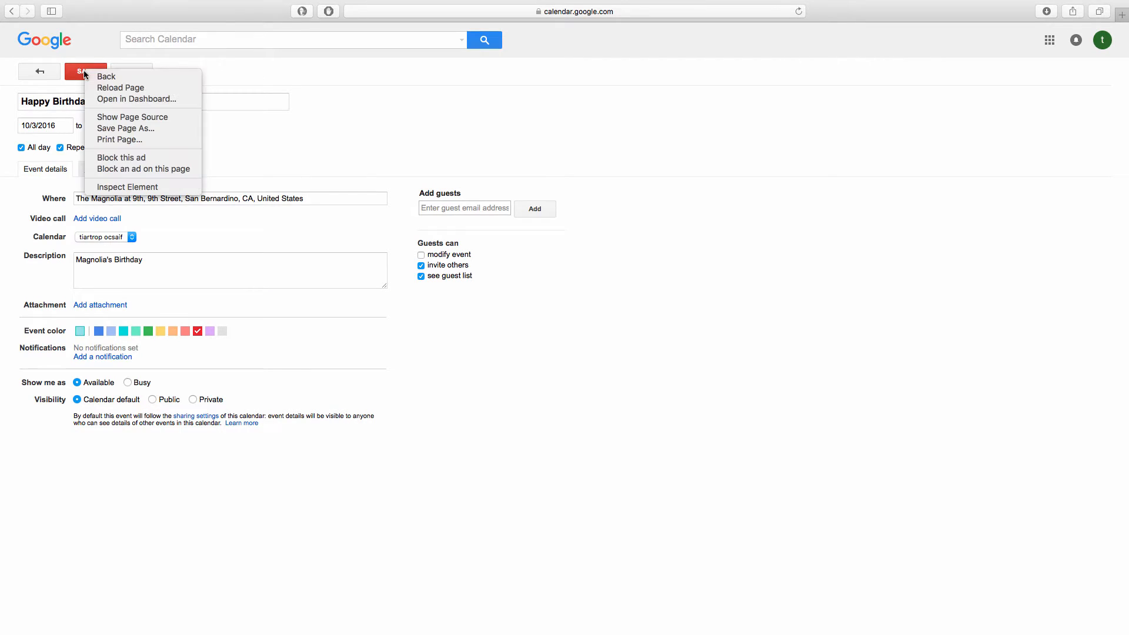
click(280, 141)
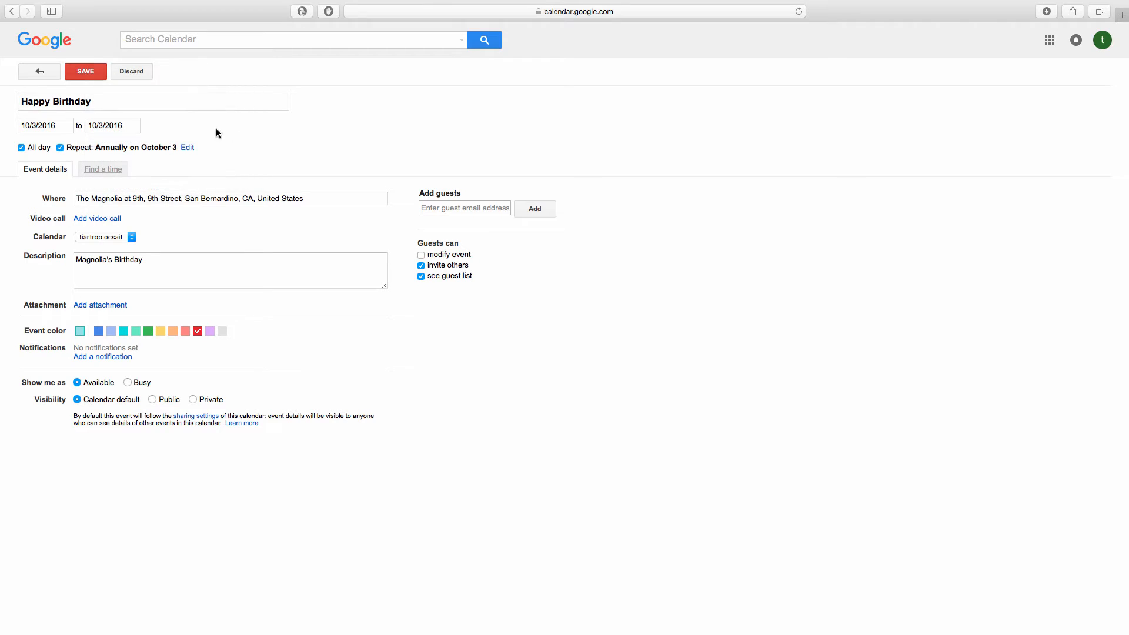
click(85, 73)
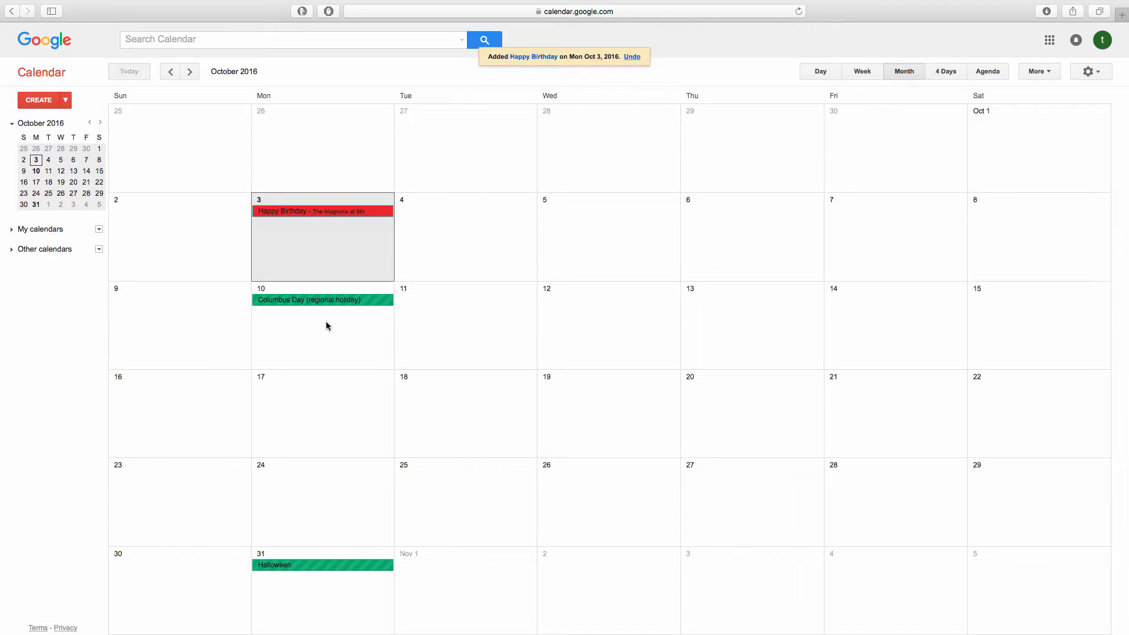
click(338, 337)
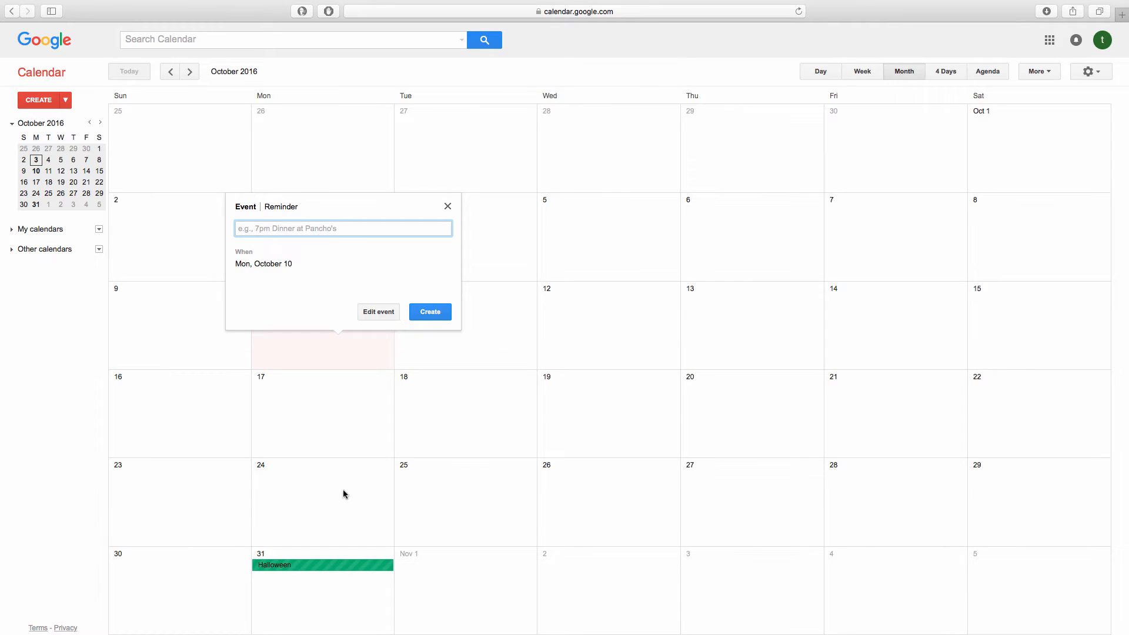
click(453, 207)
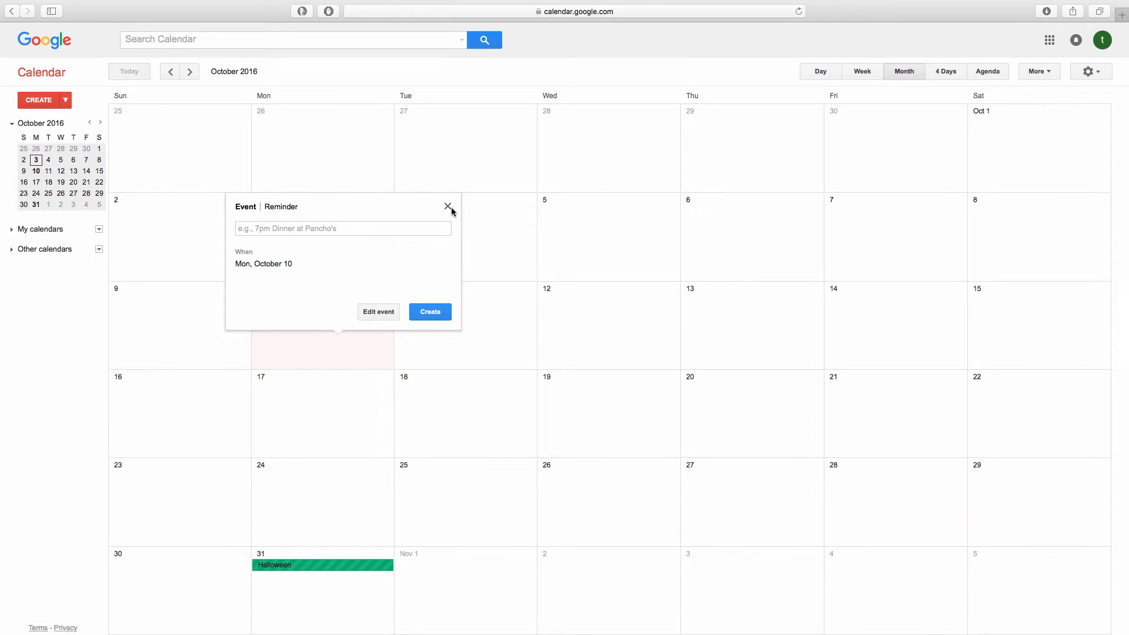
click(448, 207)
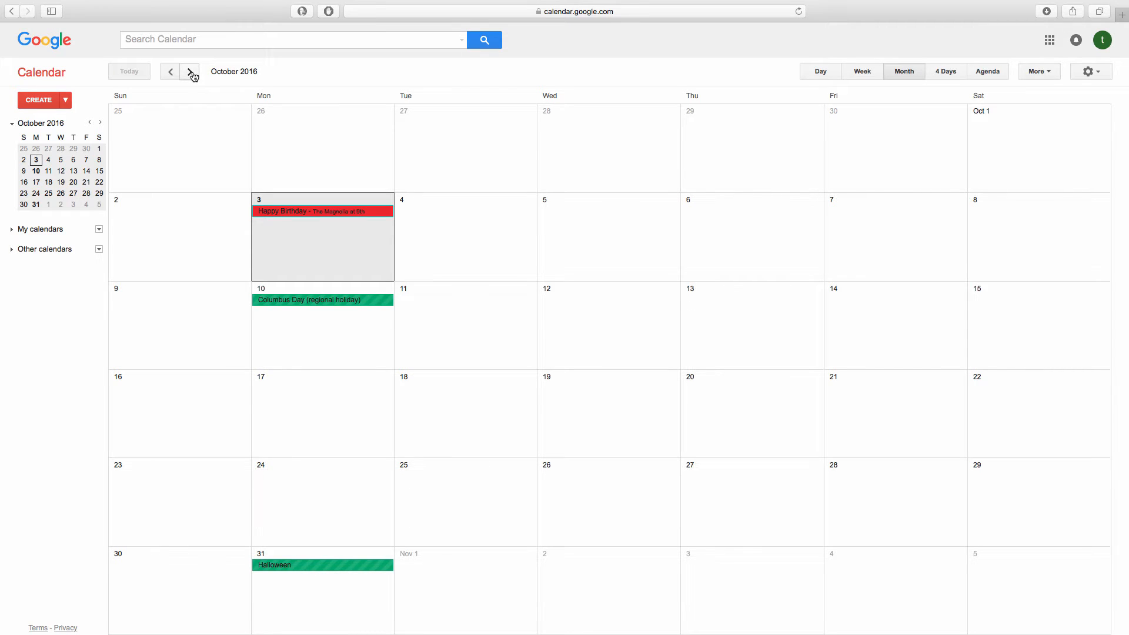
Step: Browse the month view forward from October 2016 through November and December to January 2017
click(190, 72)
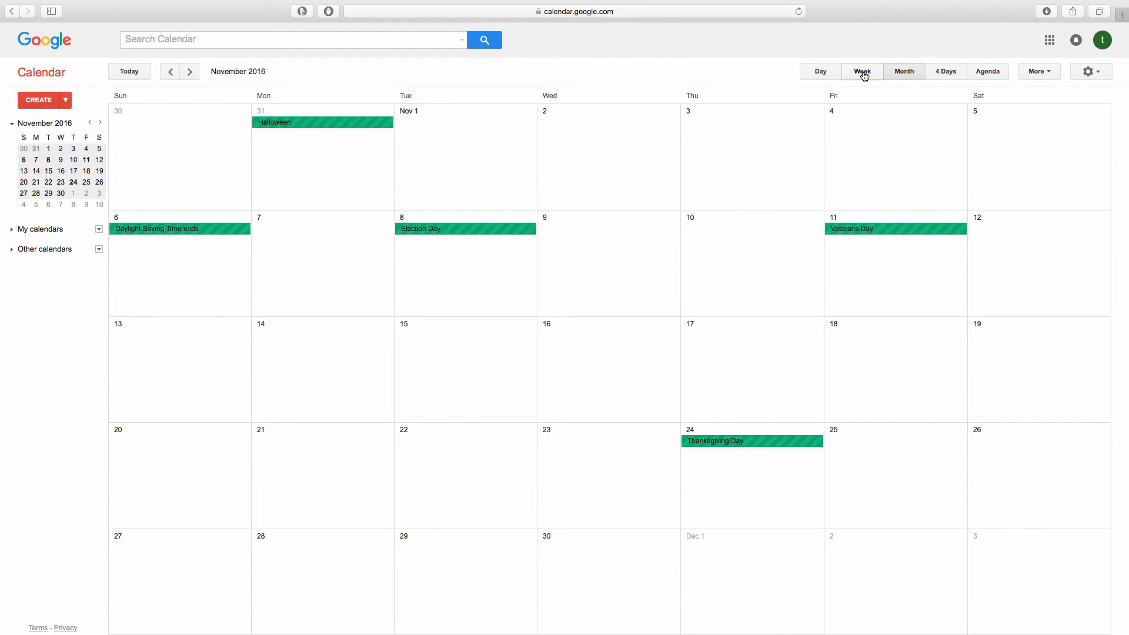
click(189, 72)
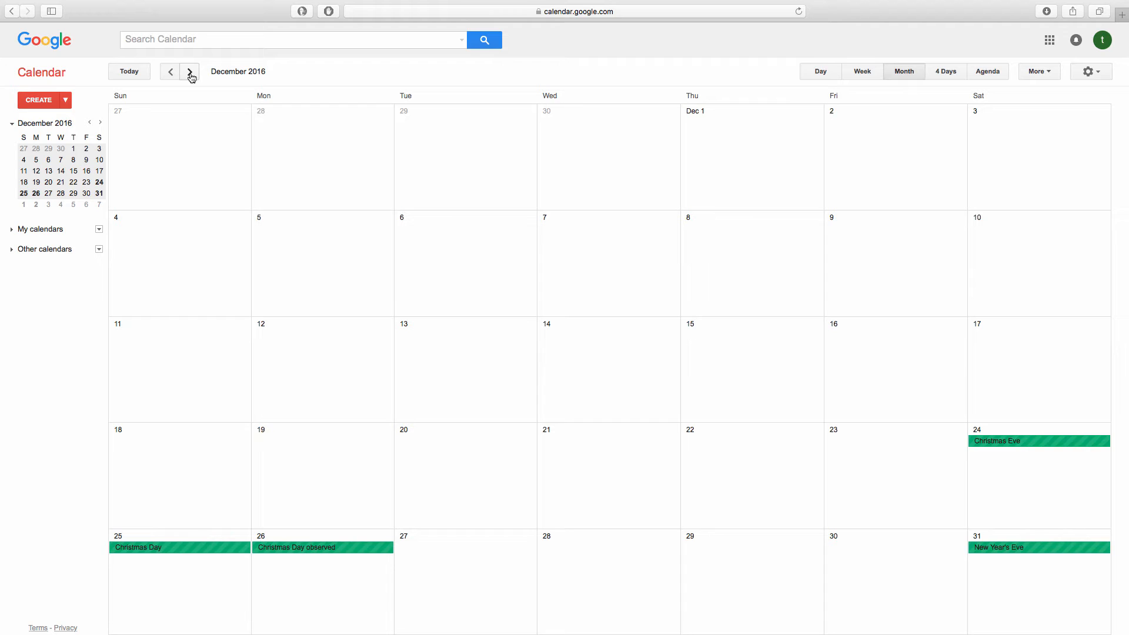
click(190, 72)
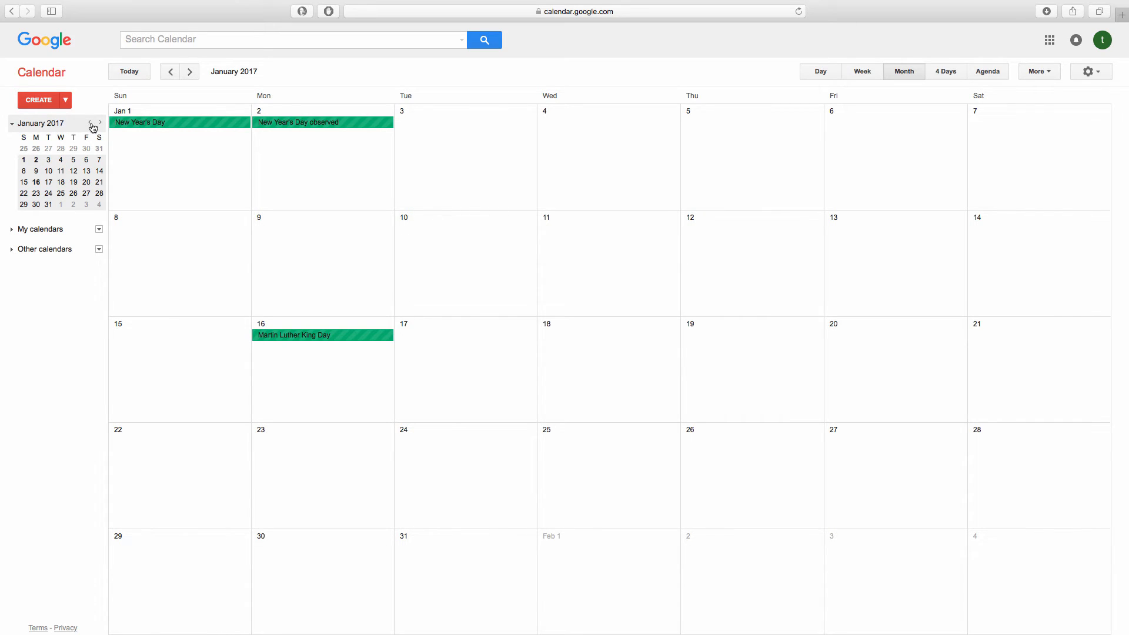
Step: Collapse and re-expand the mini calendar, and move it back to December 2016
click(71, 126)
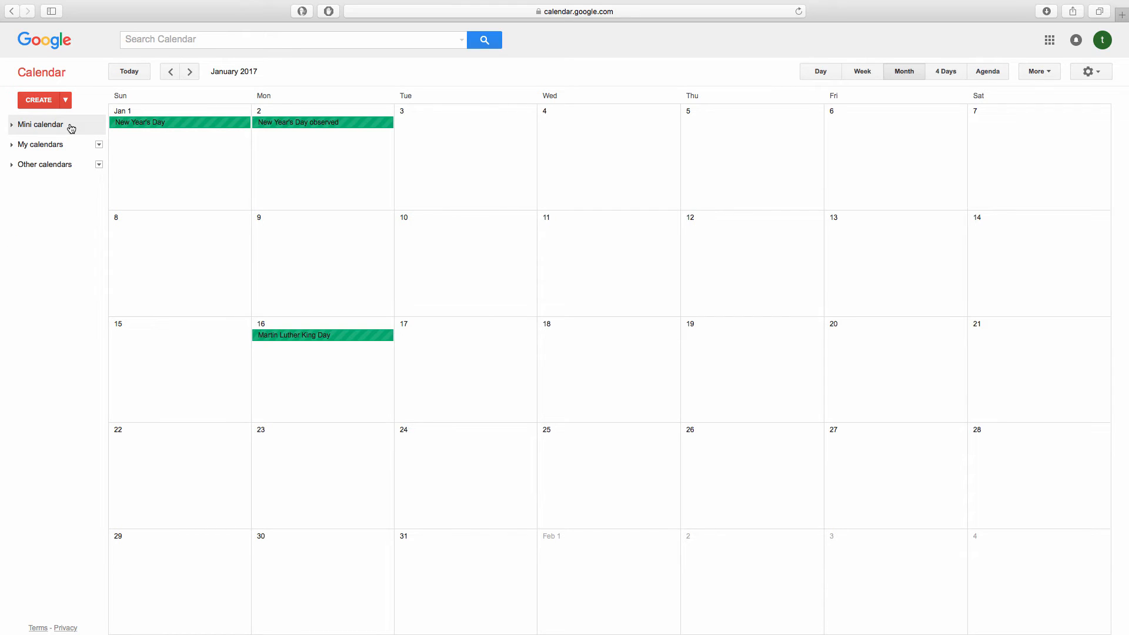
click(71, 127)
click(90, 124)
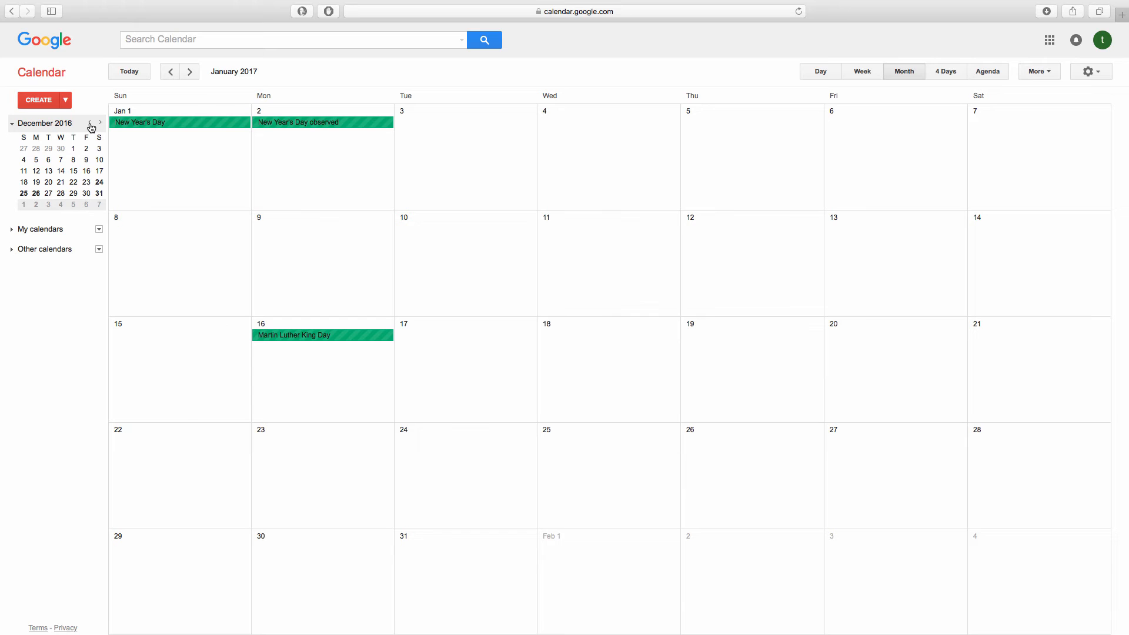
Step: Move the mini calendar back to October 2016 and return the month view to today's date
click(90, 125)
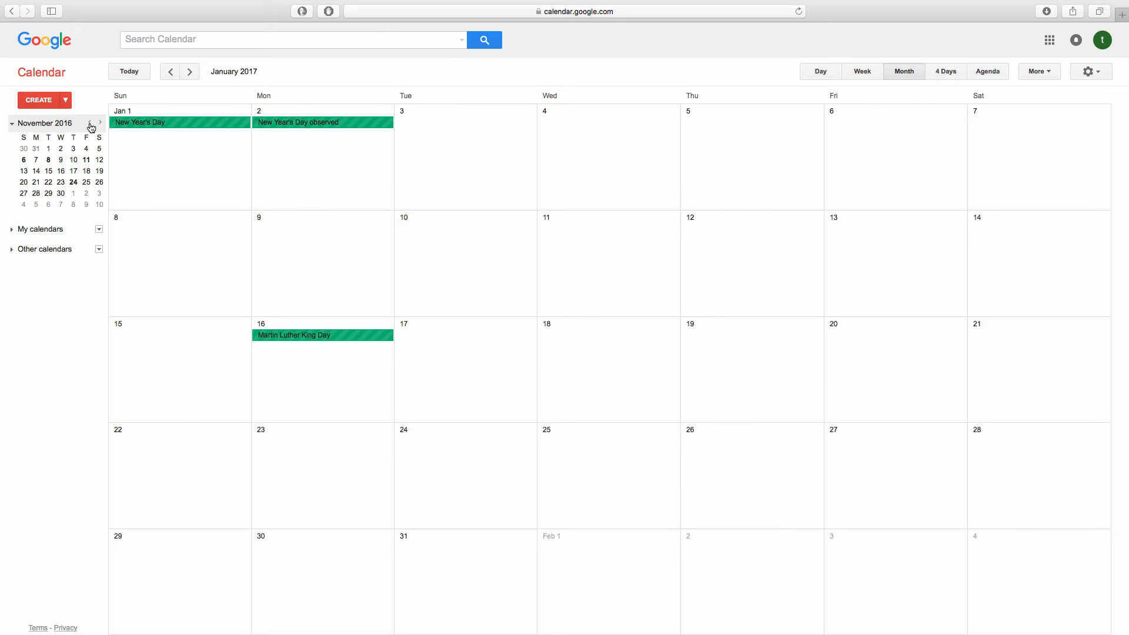
click(90, 124)
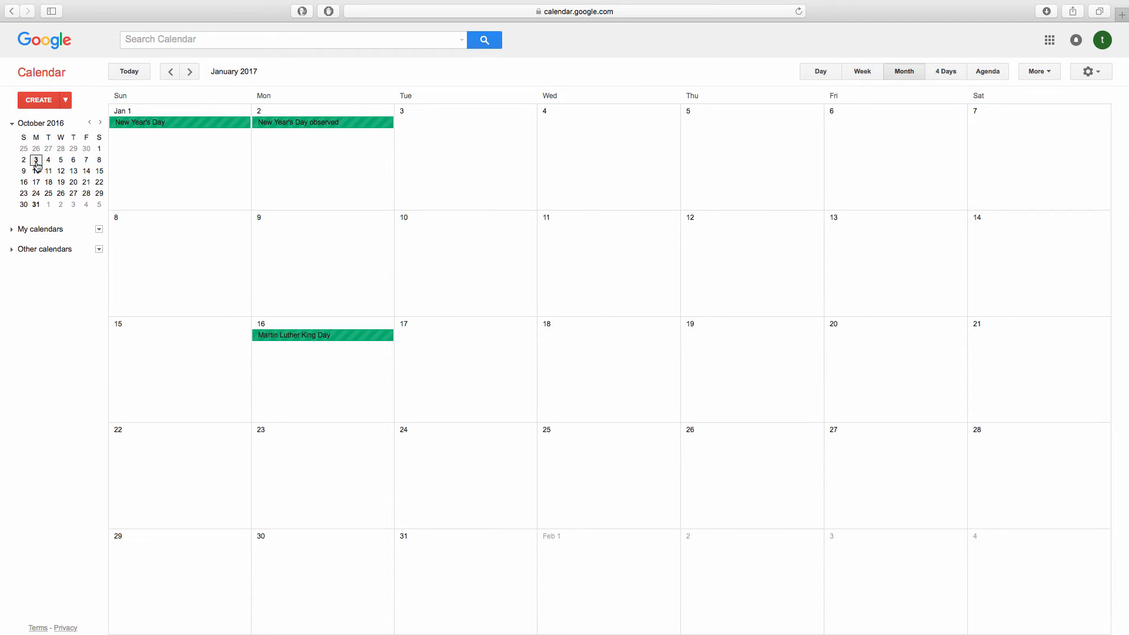
click(132, 76)
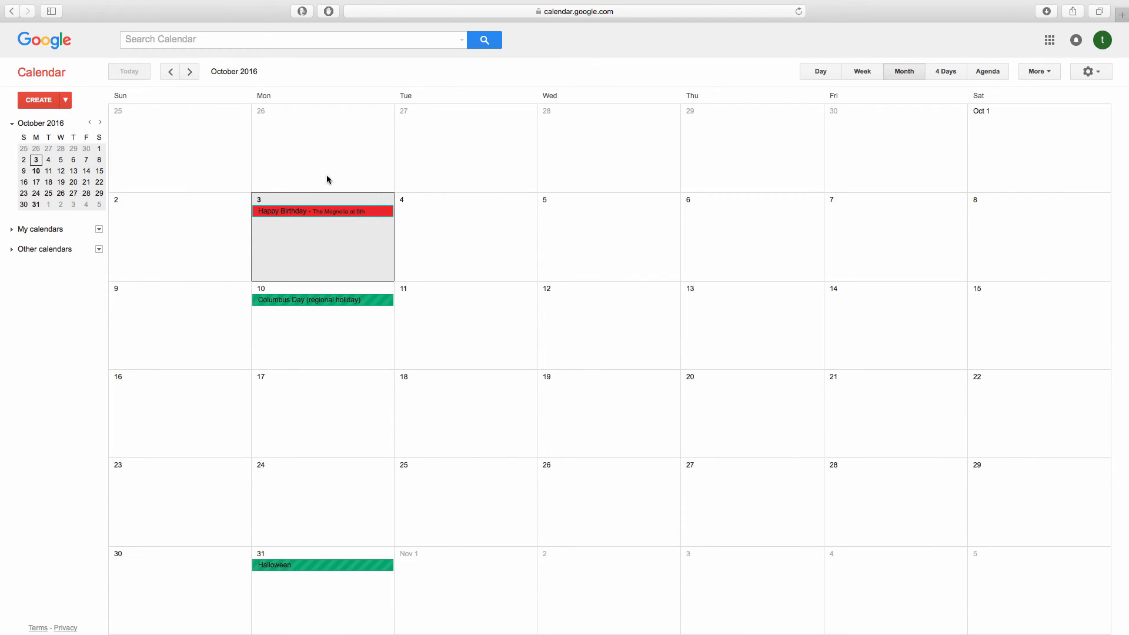
Step: View the Happy Birthday event's summary on October 3 and open the event for editing
click(307, 212)
click(417, 101)
click(336, 210)
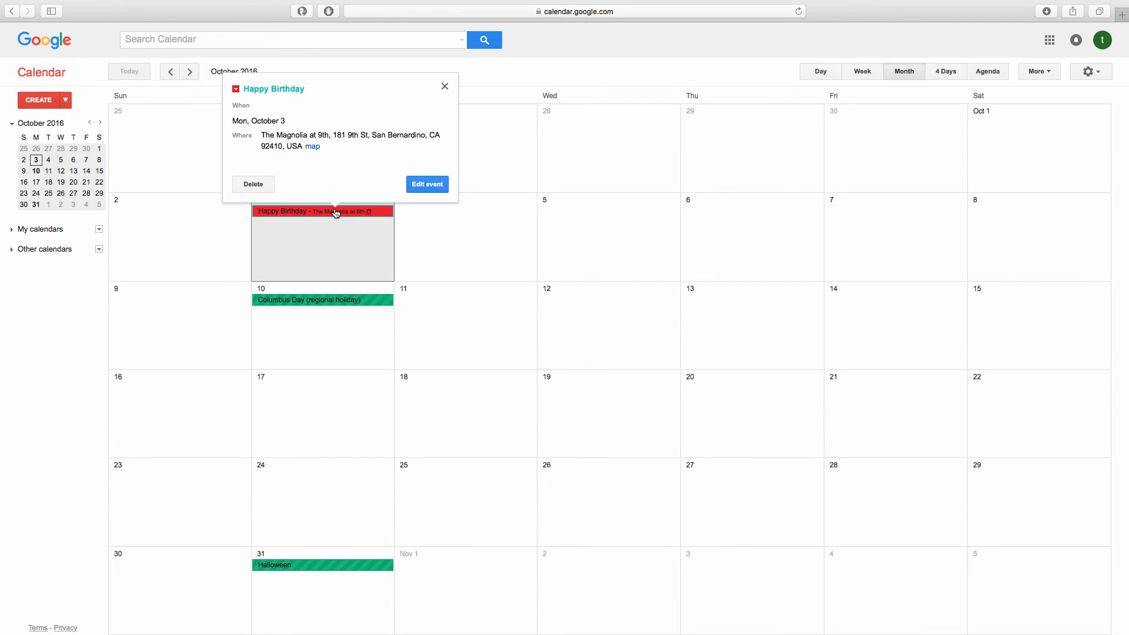
click(424, 187)
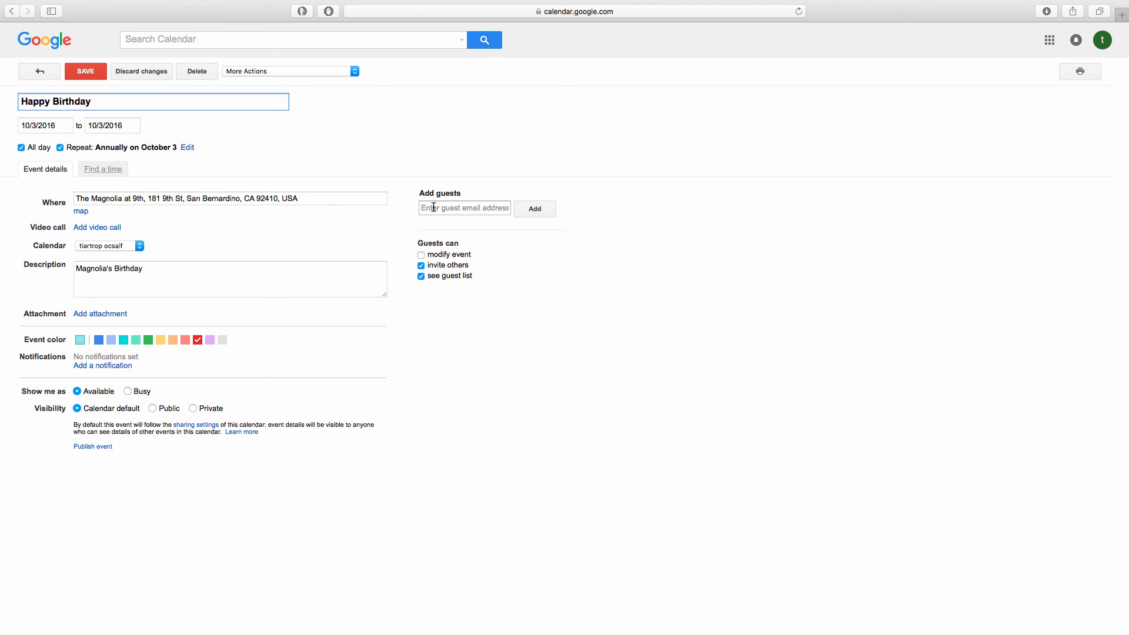
Step: Place the cursor in the guest email field, then save the Happy Birthday event without adding any guest
click(434, 208)
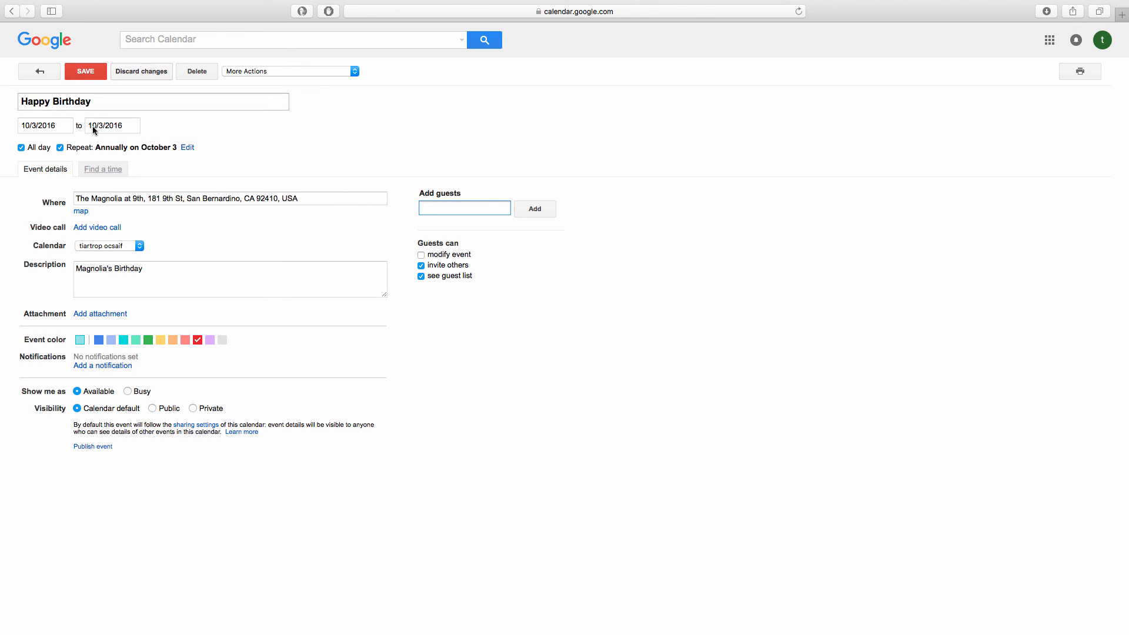
right_click(90, 70)
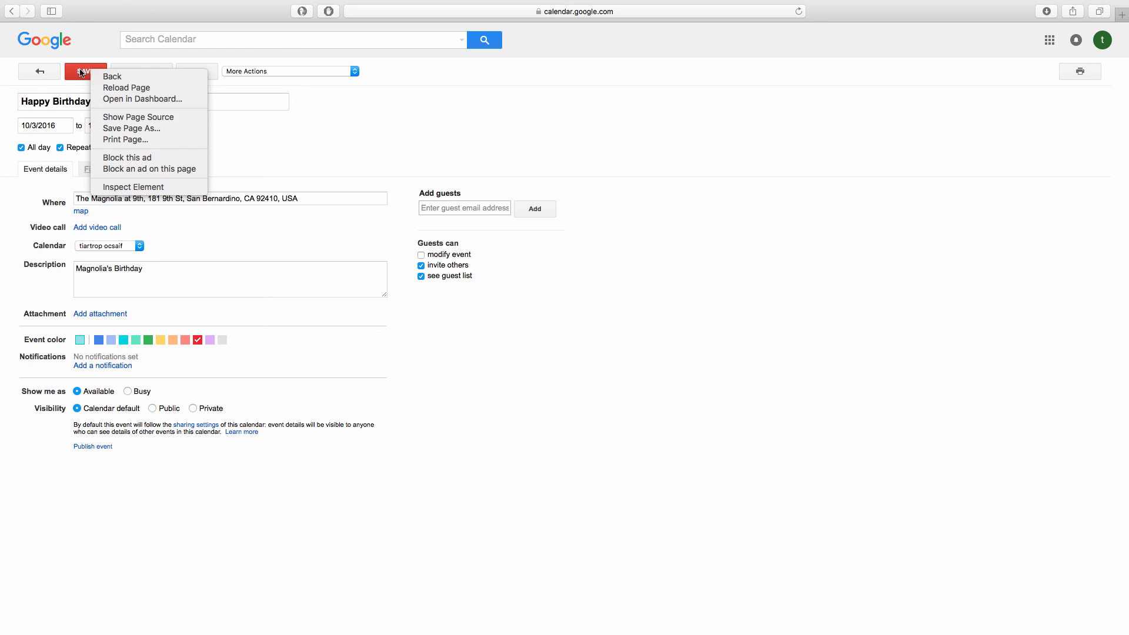
click(83, 73)
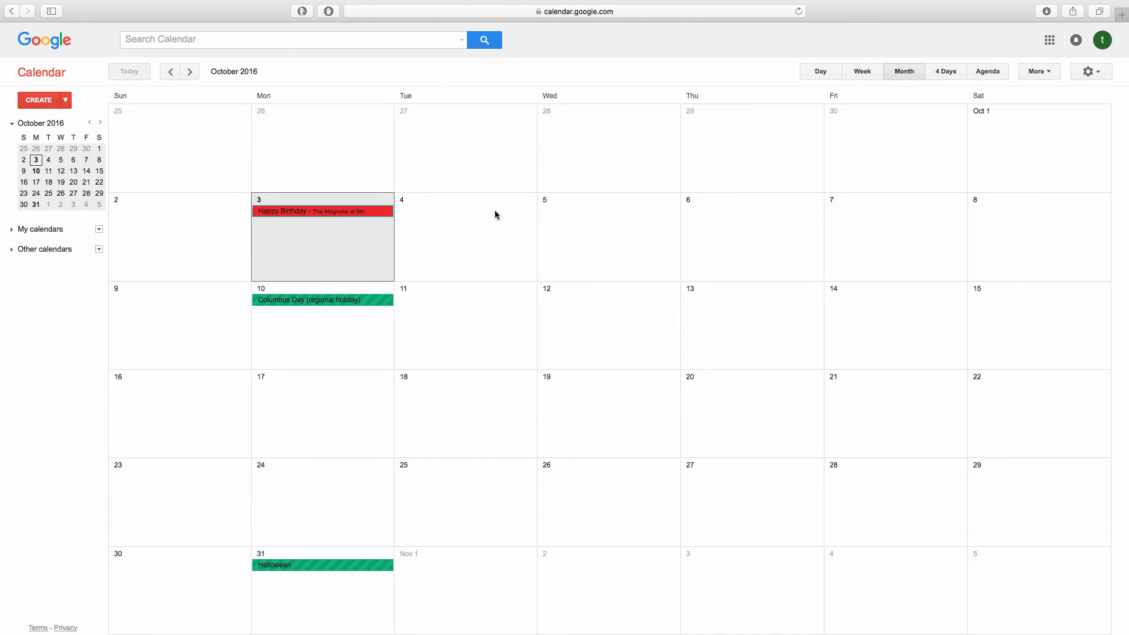